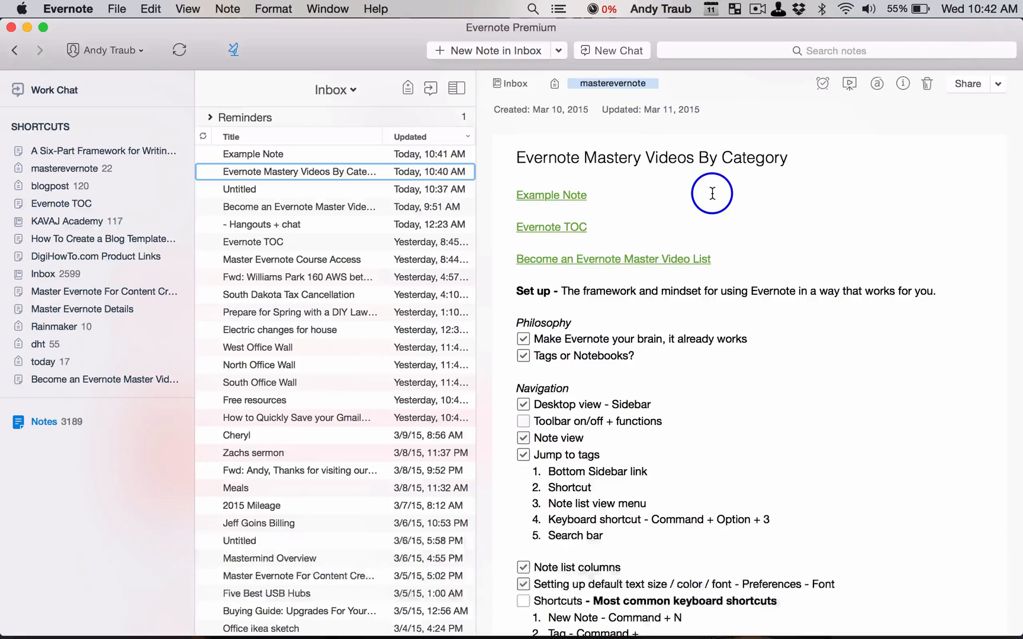
- Create a new note in the Inbox with the title "Title area"
{"action": "key", "text": "super+n"}
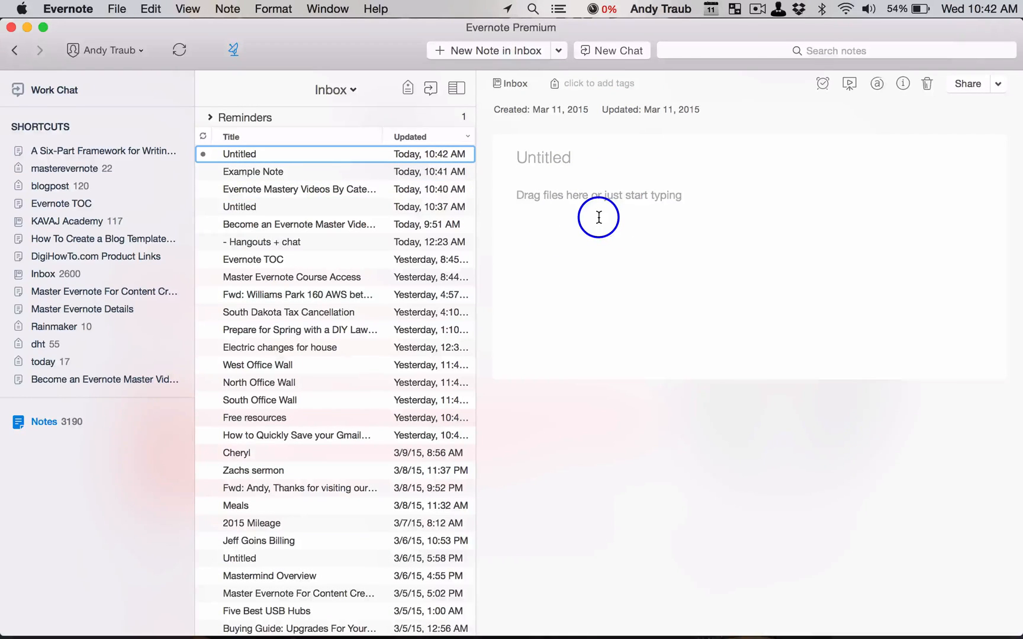
{"action": "type", "text": "Tti"}
{"action": "key", "text": "BackSpace"}
{"action": "key", "text": "BackSpace"}
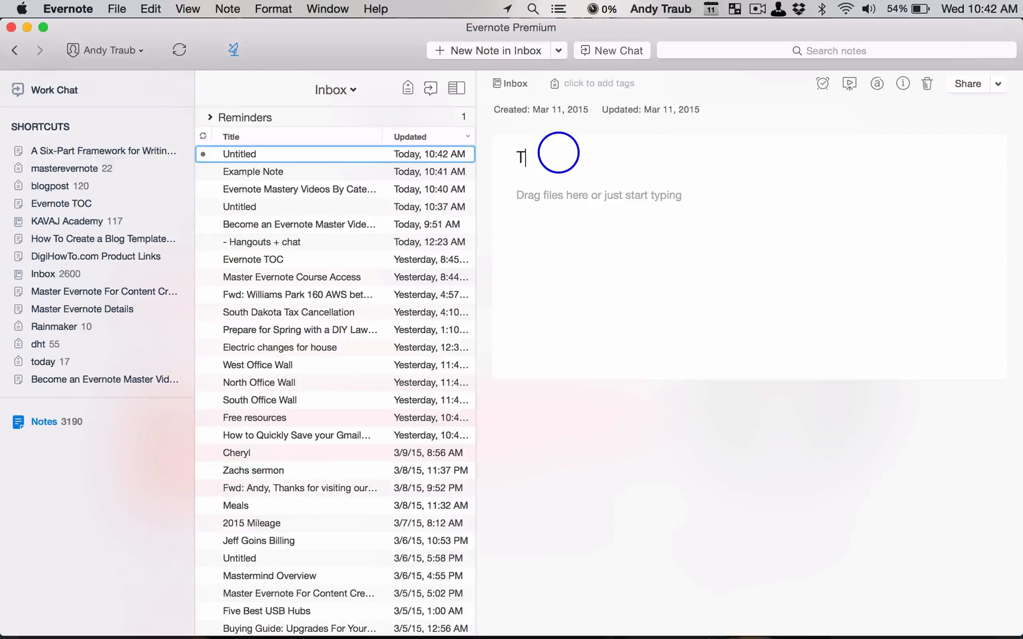
{"action": "type", "text": "itle area"}
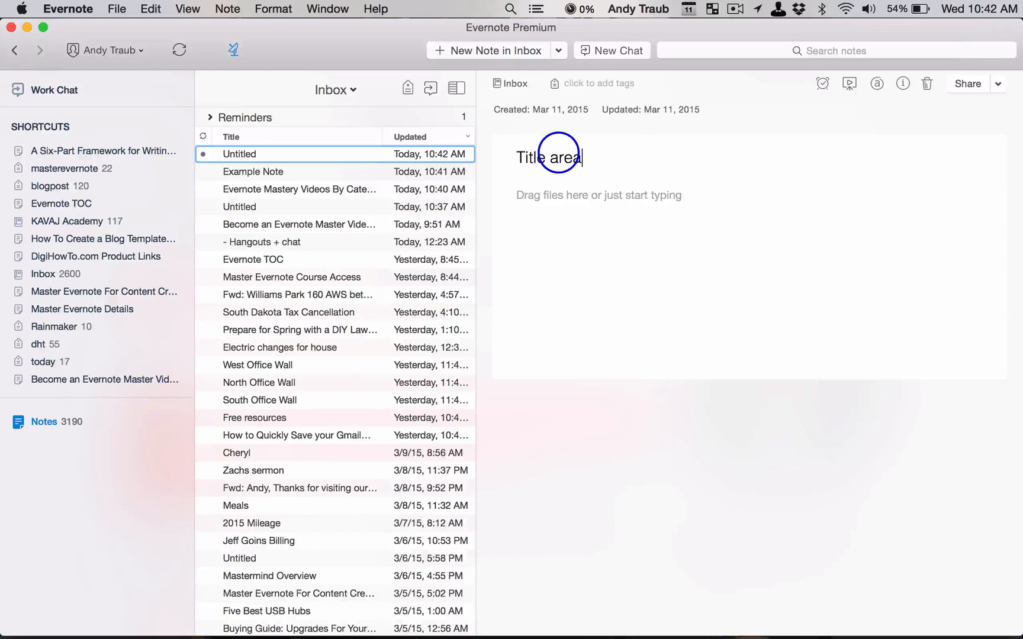
- Tag the new note with masterevernote
{"action": "key", "text": "super"}
{"action": "key", "text": "super+apostrophe"}
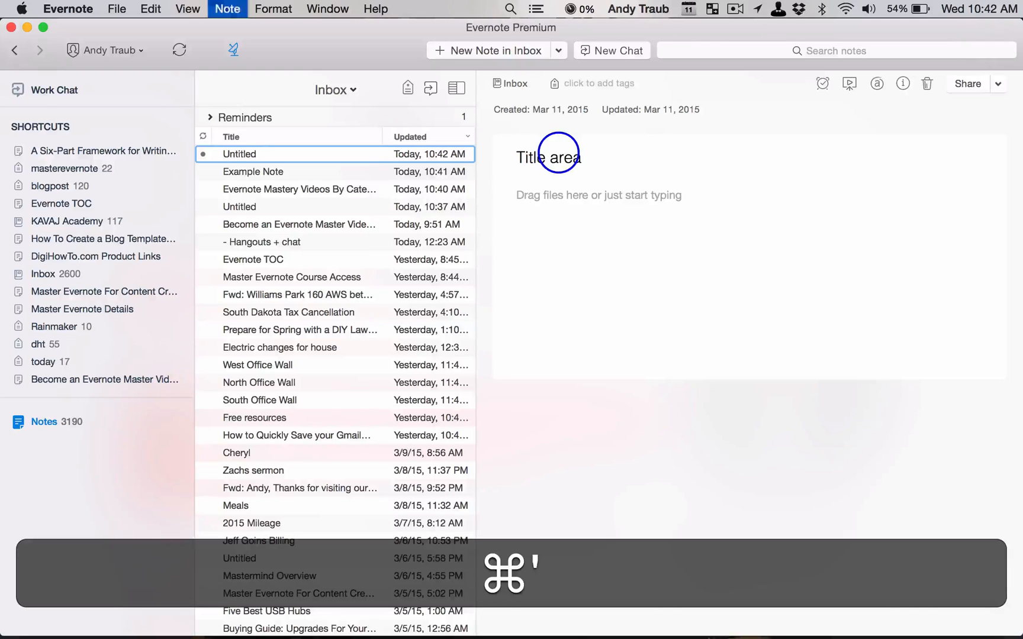
{"action": "type", "text": "masterevernote"}
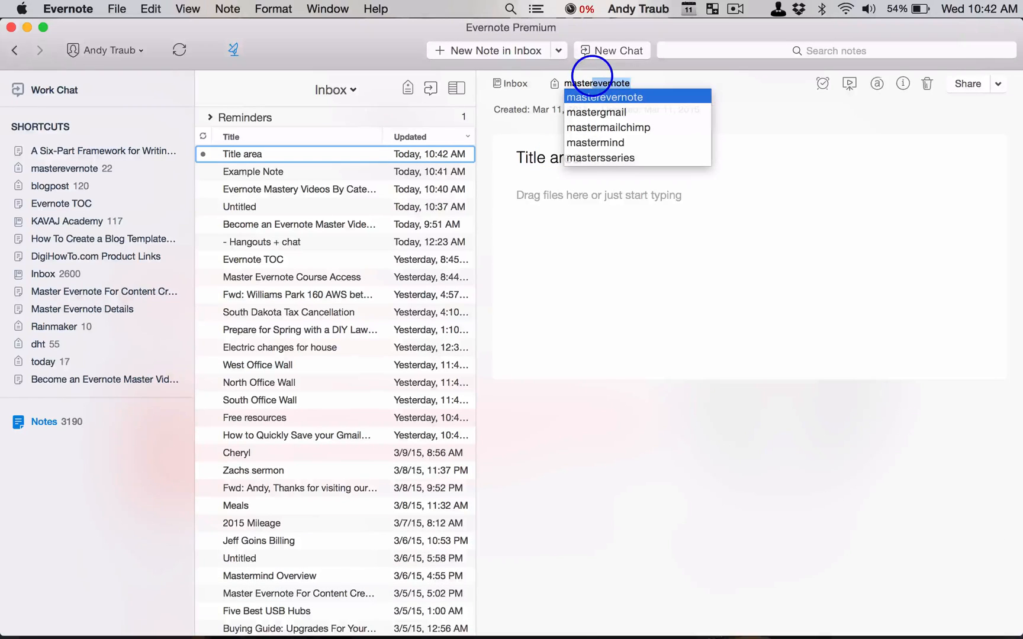
{"action": "key", "text": "Return"}
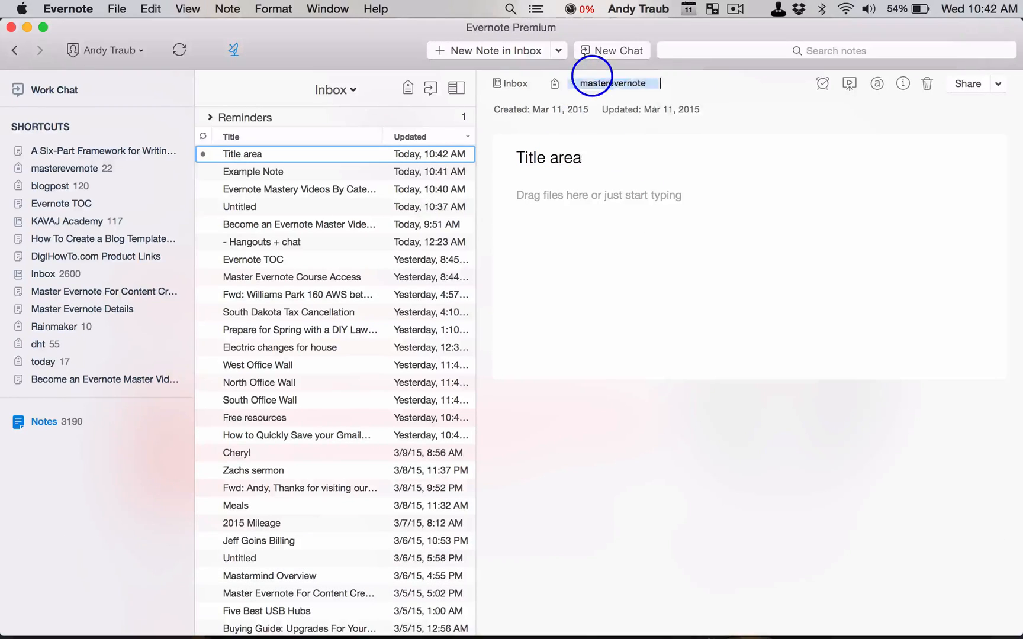
- Bring up the font chooser for the empty note body and dismiss it without changing the font
{"action": "left_click", "coordinate": [580, 202]}
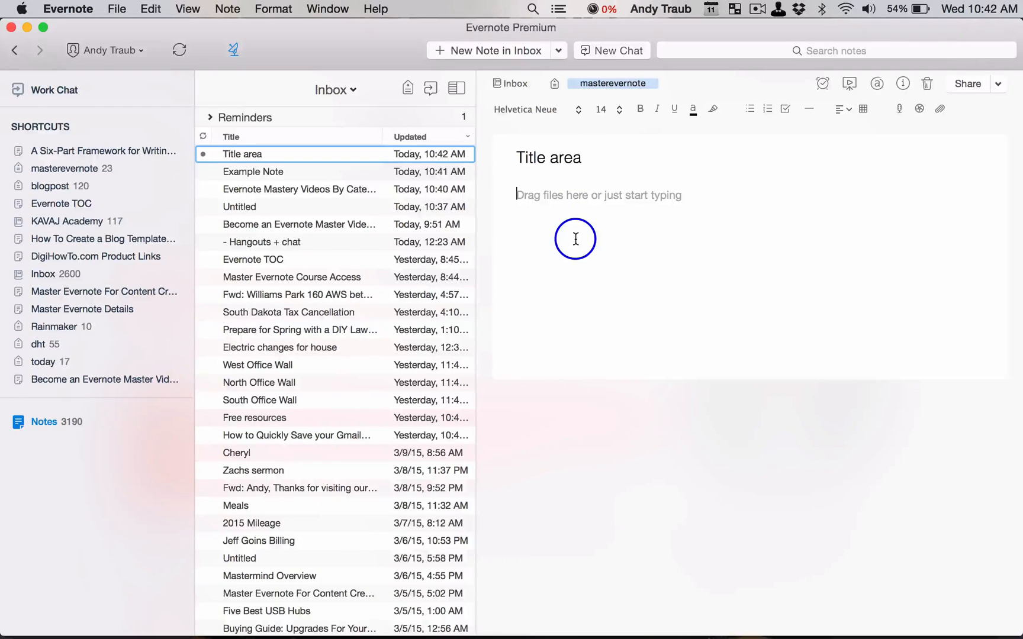
{"action": "key", "text": "super+t"}
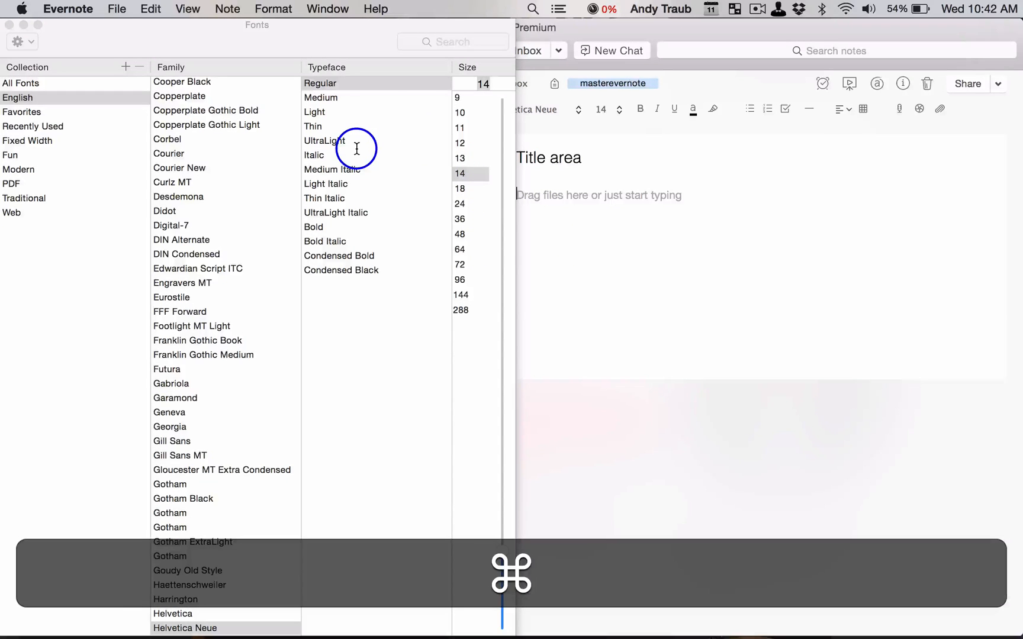
{"action": "key", "text": "super+t"}
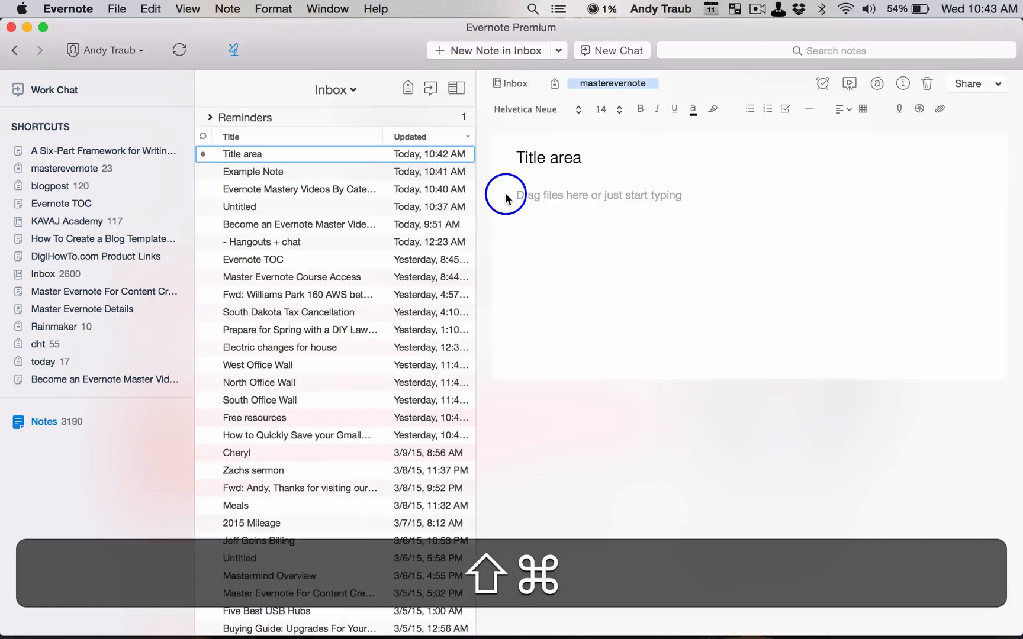
- Add a numbered list to the note body with the items "Dfasdfa" and "Dfasfas", and end the list
{"action": "key", "text": "super+shift+o"}
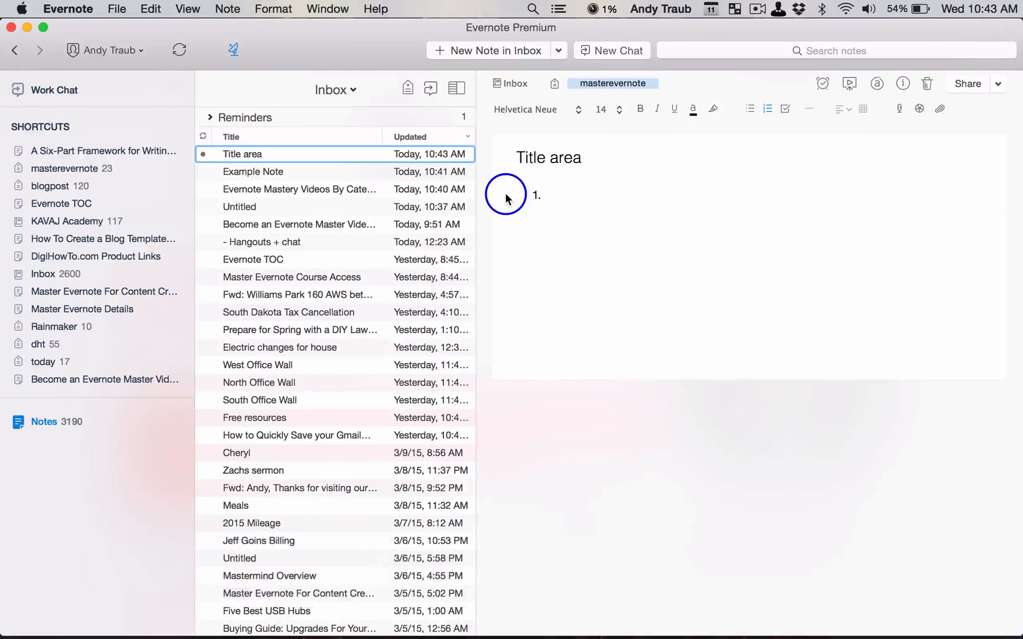
{"action": "type", "text": "Dfasdfa"}
{"action": "key", "text": "Return"}
{"action": "type", "text": "Dfasfas"}
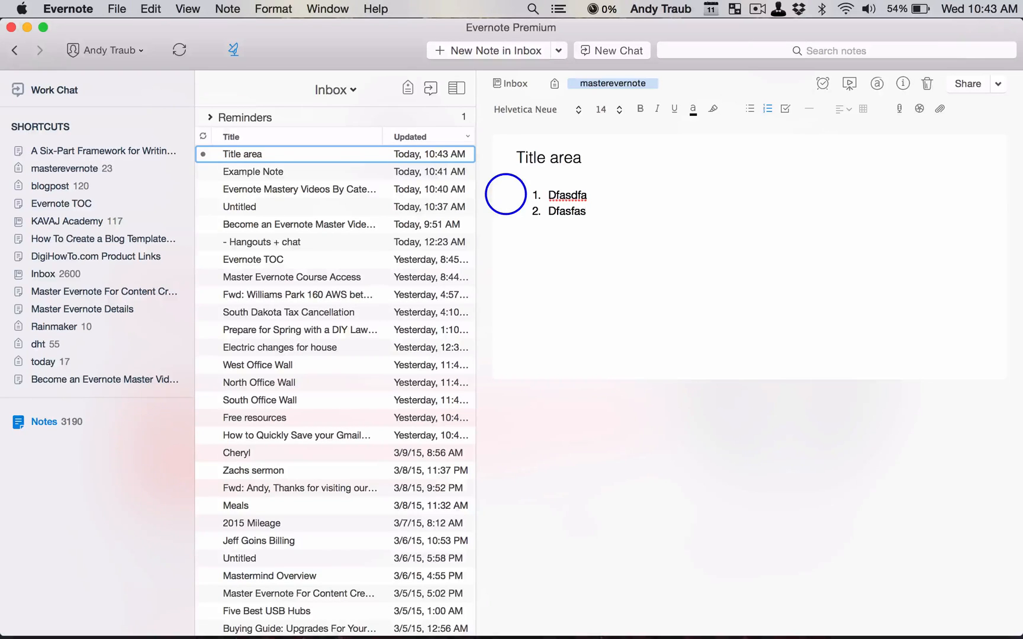
{"action": "key", "text": "Return"}
{"action": "key", "text": "Return"}
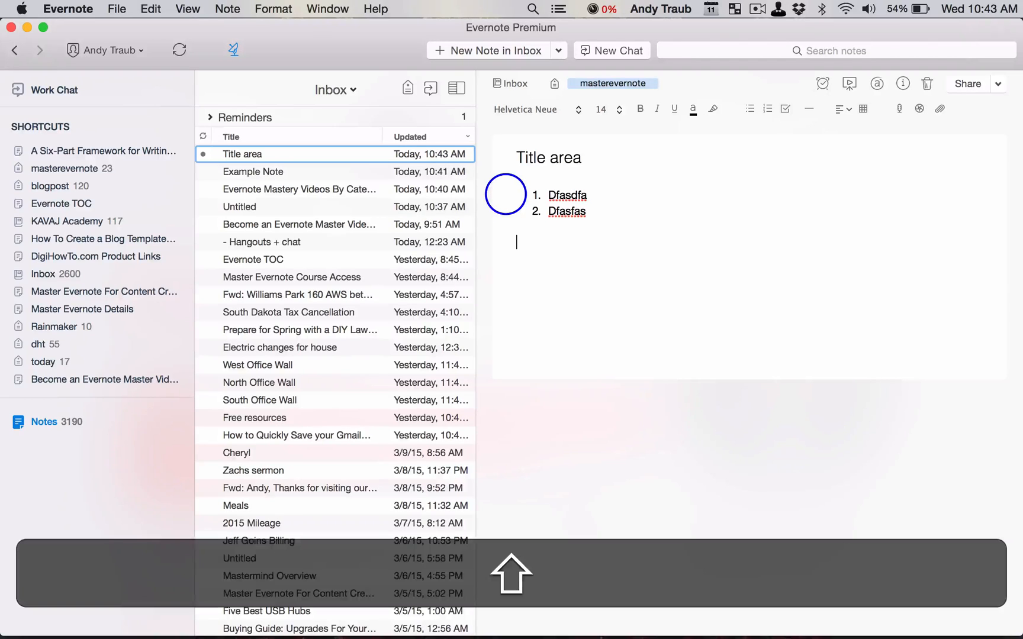
- Add a bulleted list below the numbered one with the items "Fasdfas" and "Fdasfasf", and end the list
{"action": "key", "text": "shift+super+u"}
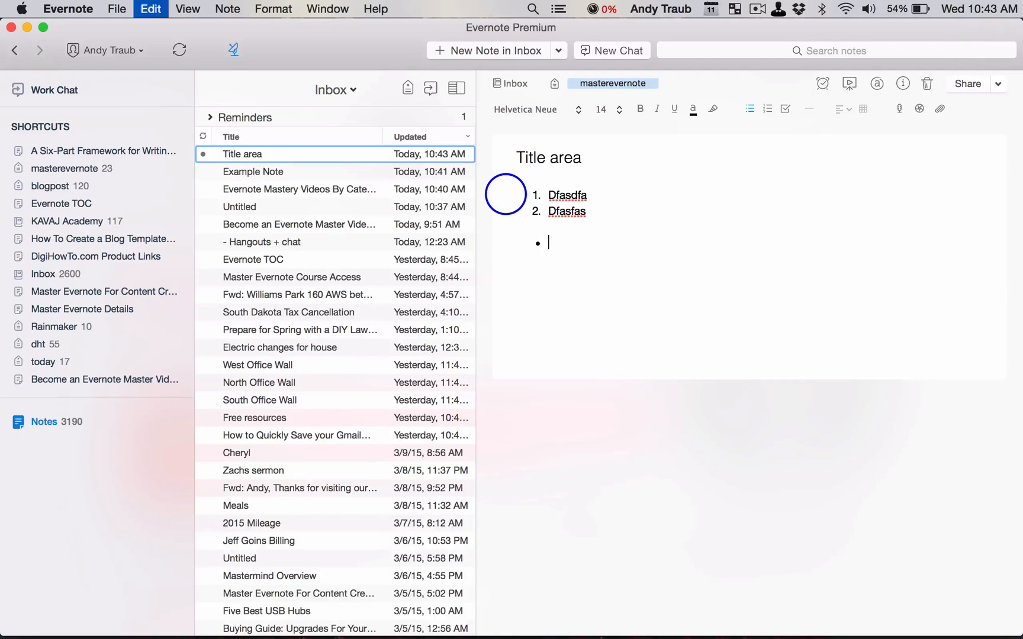
{"action": "type", "text": "Fasdfas"}
{"action": "key", "text": "Return"}
{"action": "type", "text": "Fdasfasf"}
{"action": "key", "text": "Return"}
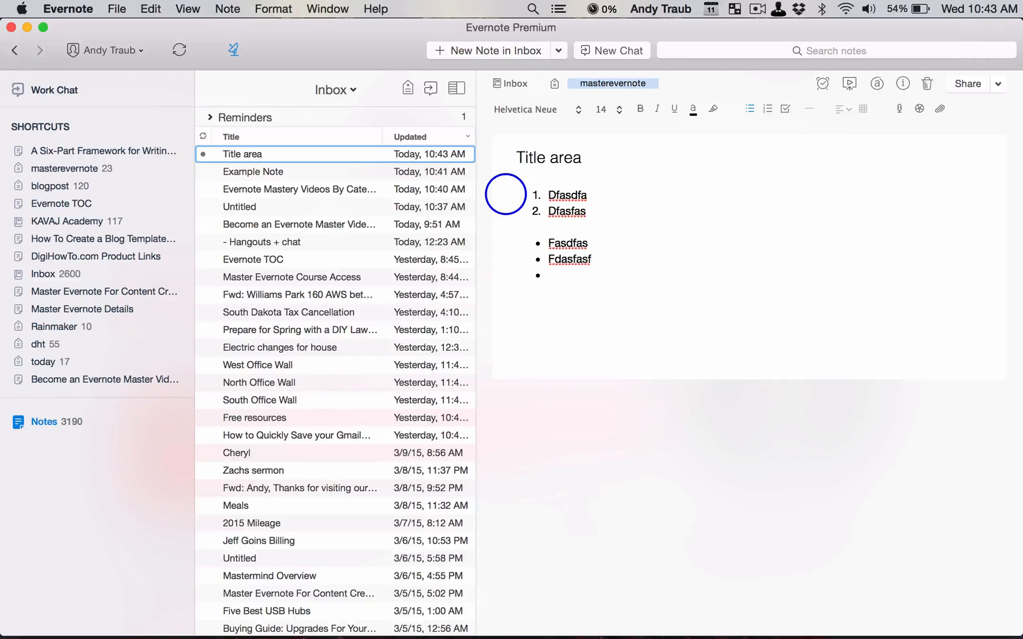
{"action": "key", "text": "Return"}
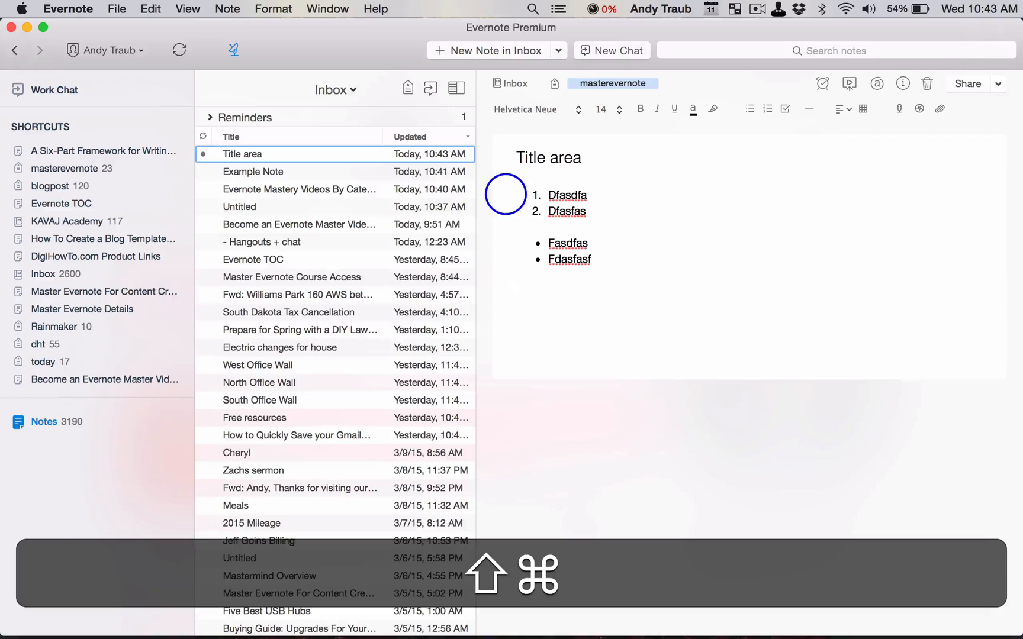
- Add a checkbox list below the bullets with the items "Dafasfs" and "Asdfasfas", and end the list
{"action": "key", "text": "shift+super+t"}
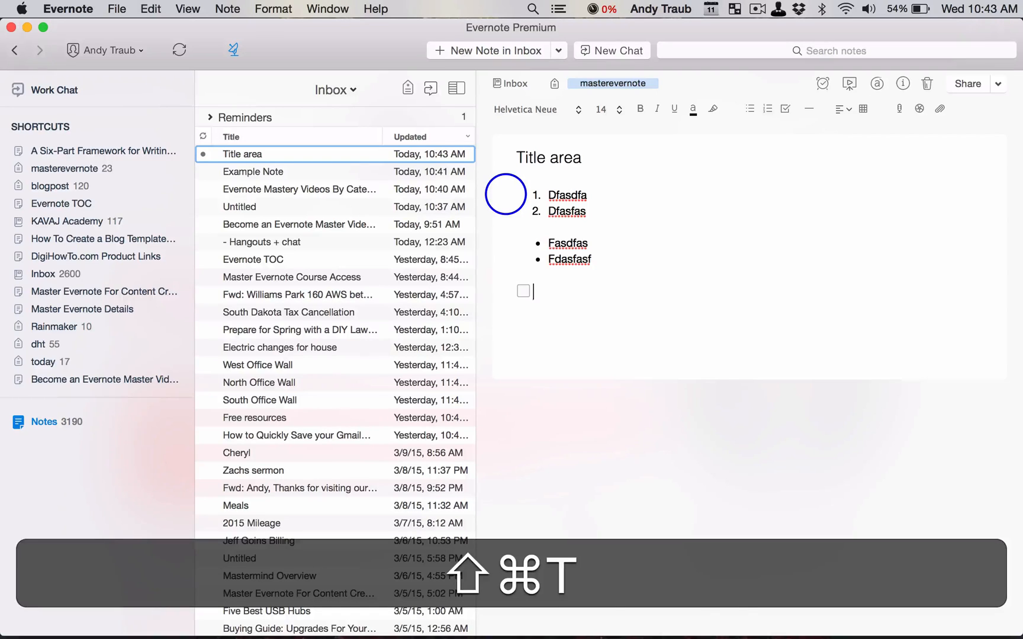
{"action": "type", "text": "Dafasfs"}
{"action": "key", "text": "Return"}
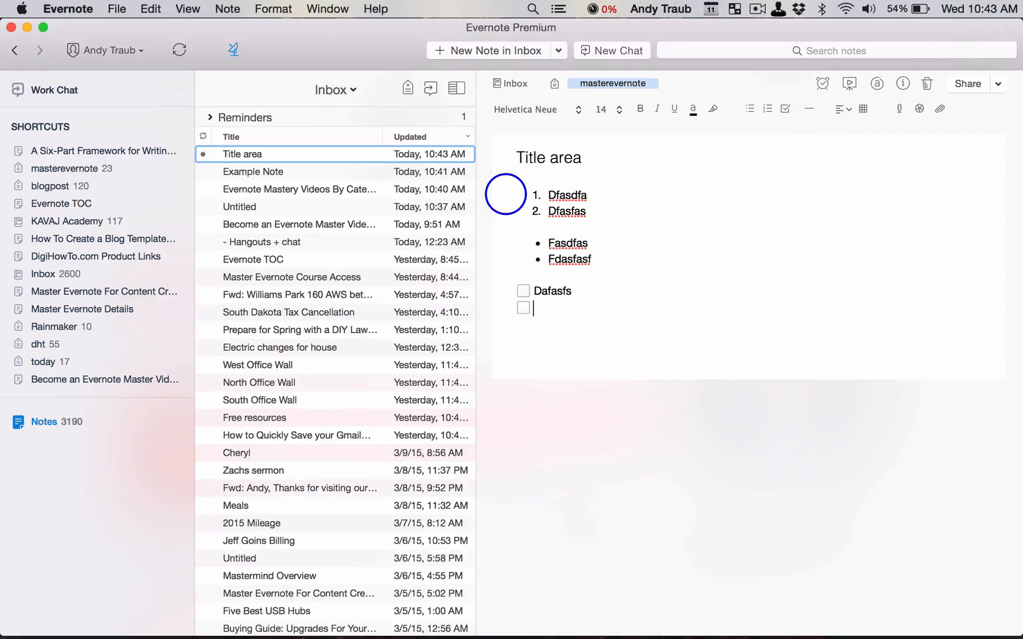
{"action": "type", "text": "Asdfasfas"}
{"action": "key", "text": "Return"}
{"action": "key", "text": "Return"}
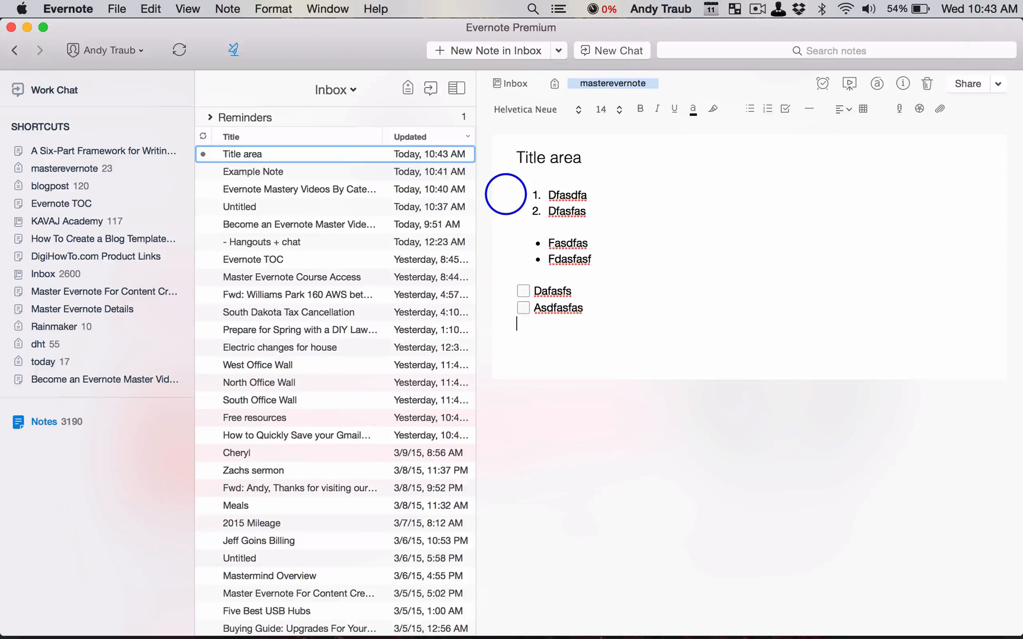
- Toggle the checkbox of the "Dafasfs" item on and off several times, leaving it unchecked
{"action": "left_click", "coordinate": [523, 294]}
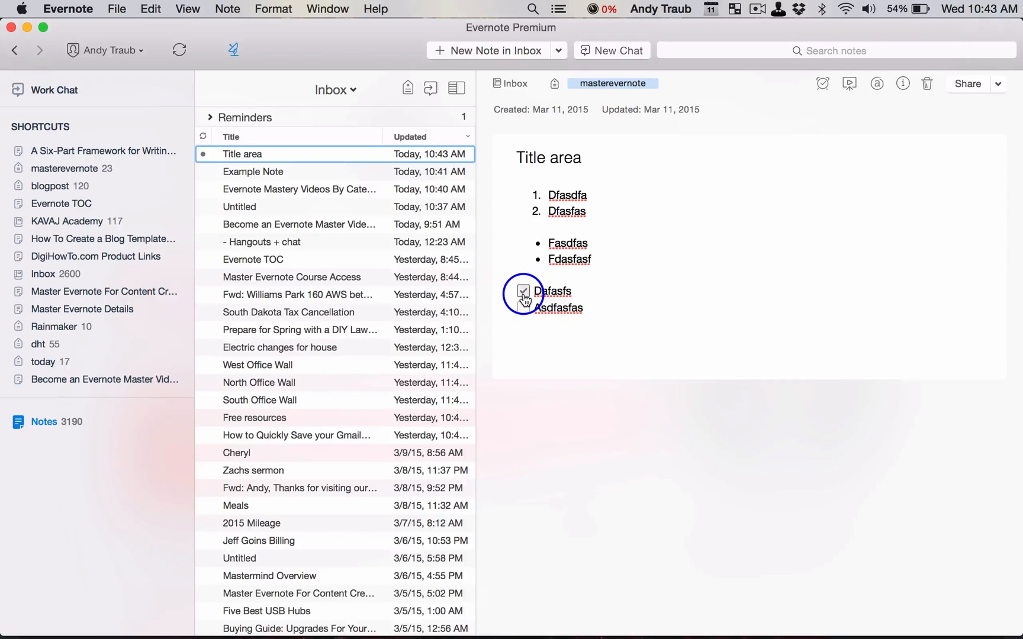
{"action": "left_click", "coordinate": [523, 295]}
{"action": "left_click", "coordinate": [523, 294]}
{"action": "left_click", "coordinate": [524, 294]}
{"action": "left_click", "coordinate": [523, 294]}
{"action": "left_click", "coordinate": [523, 295]}
- Insert a horizontal rule below the checkbox list and remove the extra blank line above it
{"action": "left_click", "coordinate": [562, 336]}
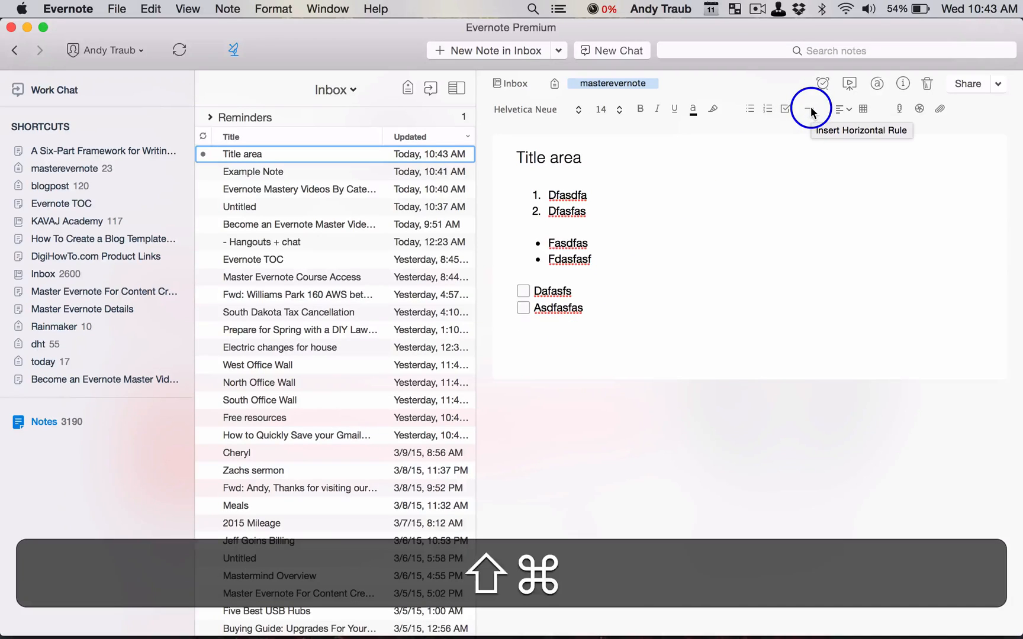
{"action": "key", "text": "super+shift+h"}
{"action": "left_click", "coordinate": [578, 336]}
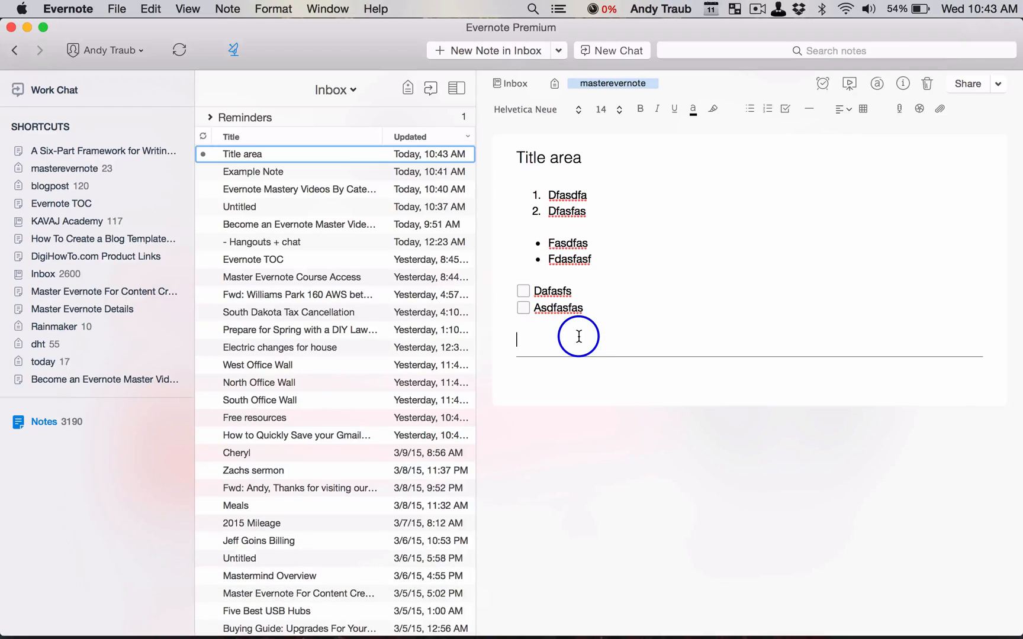
{"action": "key", "text": "BackSpace"}
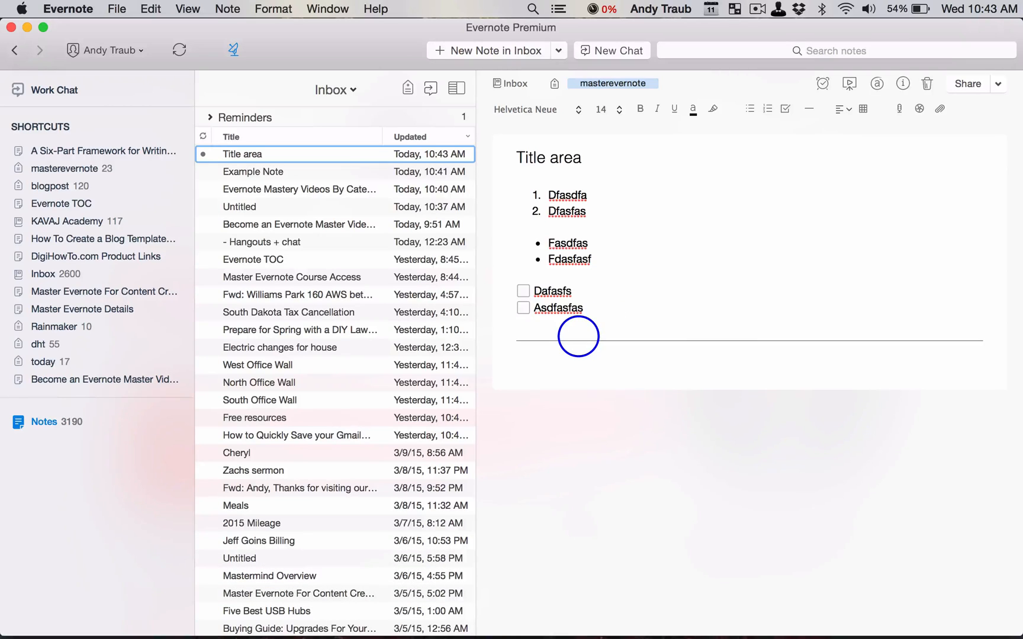
{"action": "left_click", "coordinate": [540, 357]}
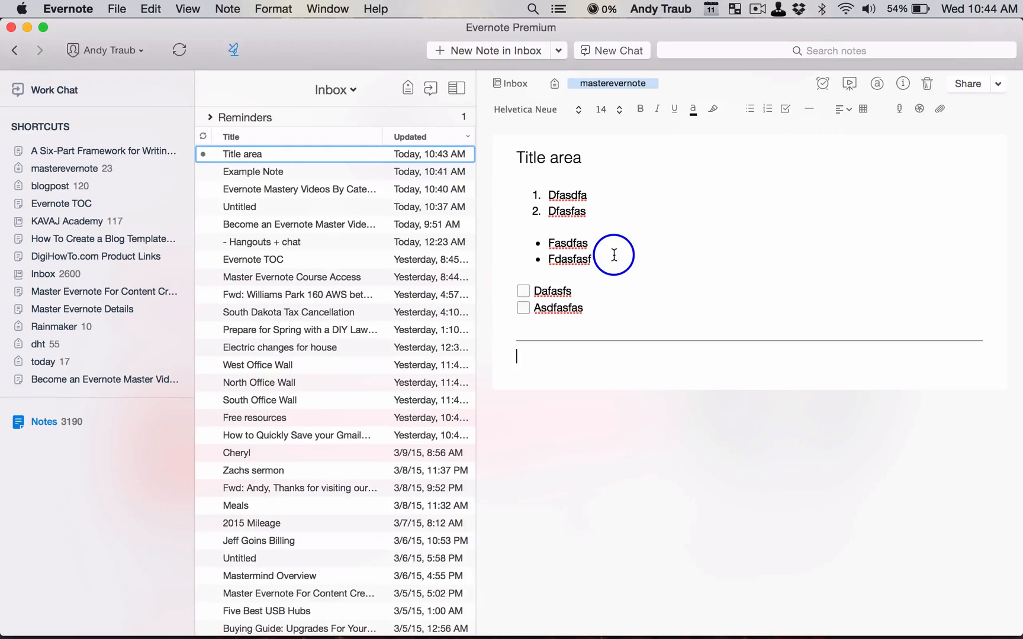
- Filter the Inbox notes by the masterevernote tag and clear the tag filter again
{"action": "key", "text": "shift+super+j"}
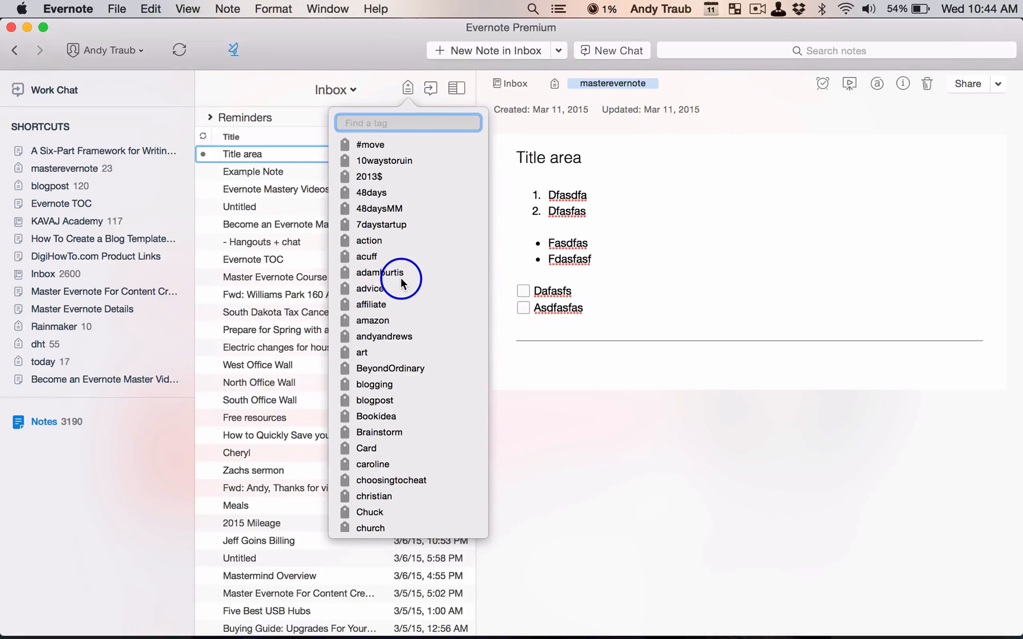
{"action": "type", "text": "master"}
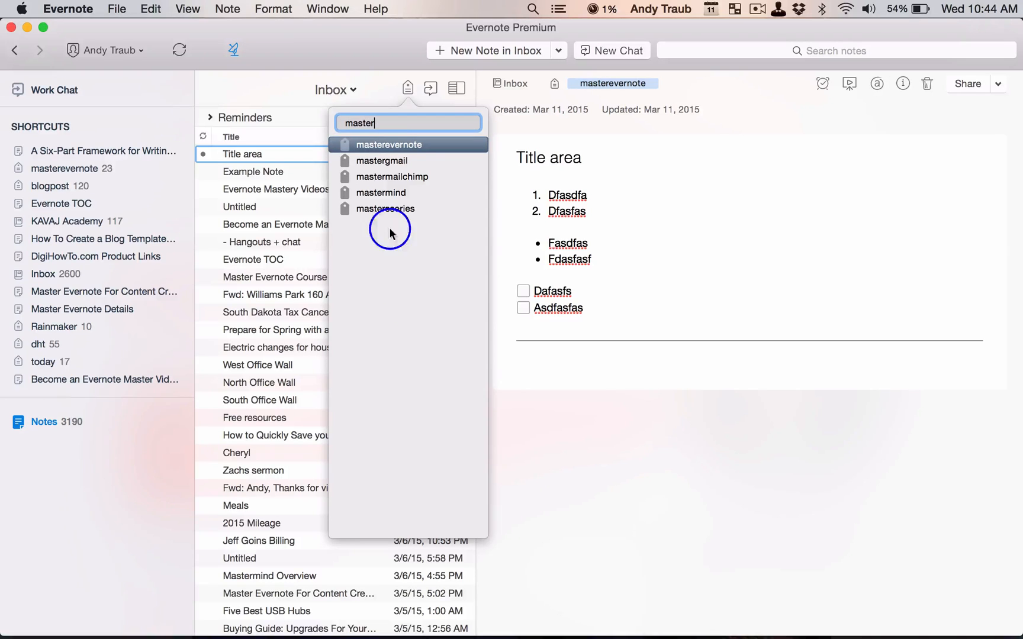
{"action": "left_click", "coordinate": [399, 145]}
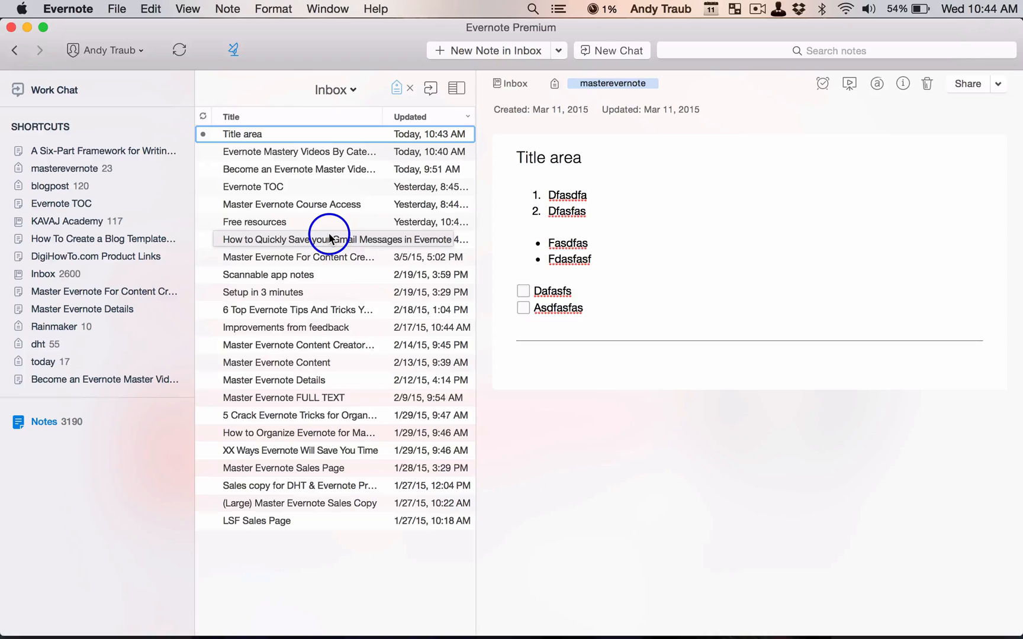
{"action": "key", "text": "alt+super"}
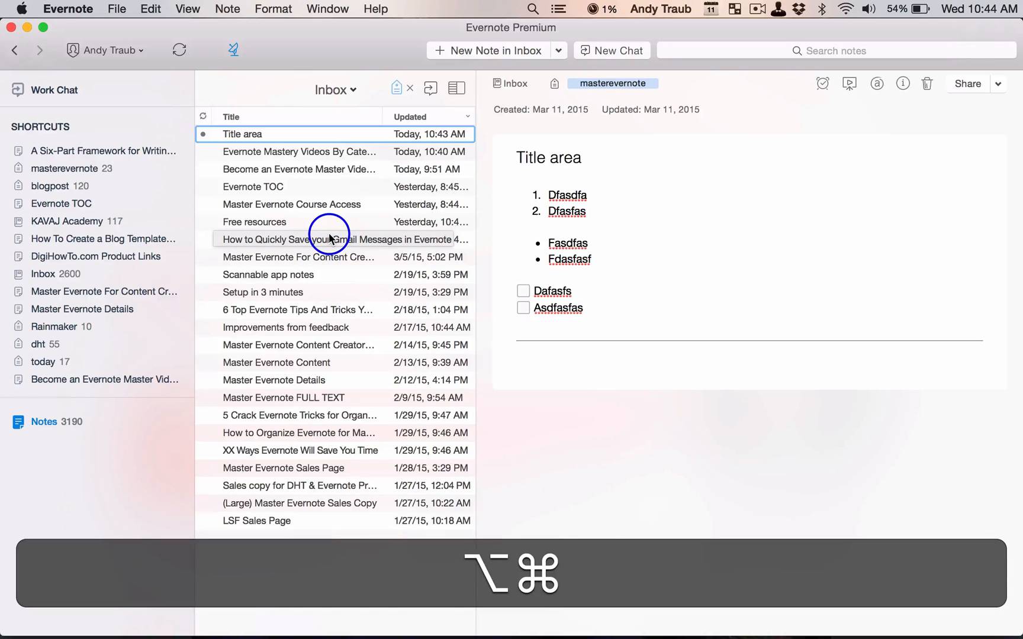
{"action": "key", "text": "alt+super+i"}
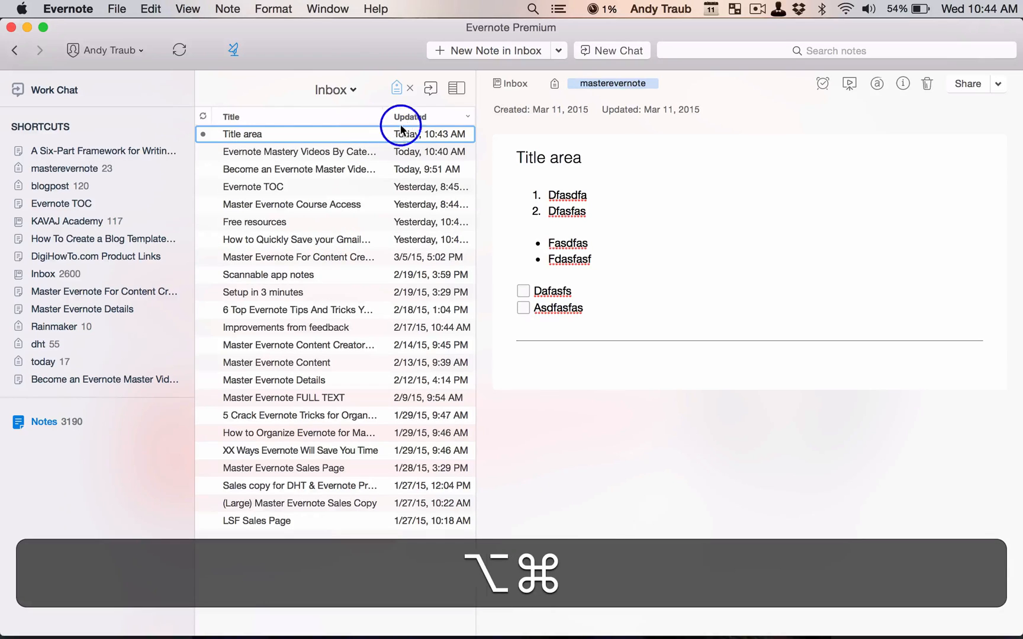
{"action": "left_click", "coordinate": [408, 88]}
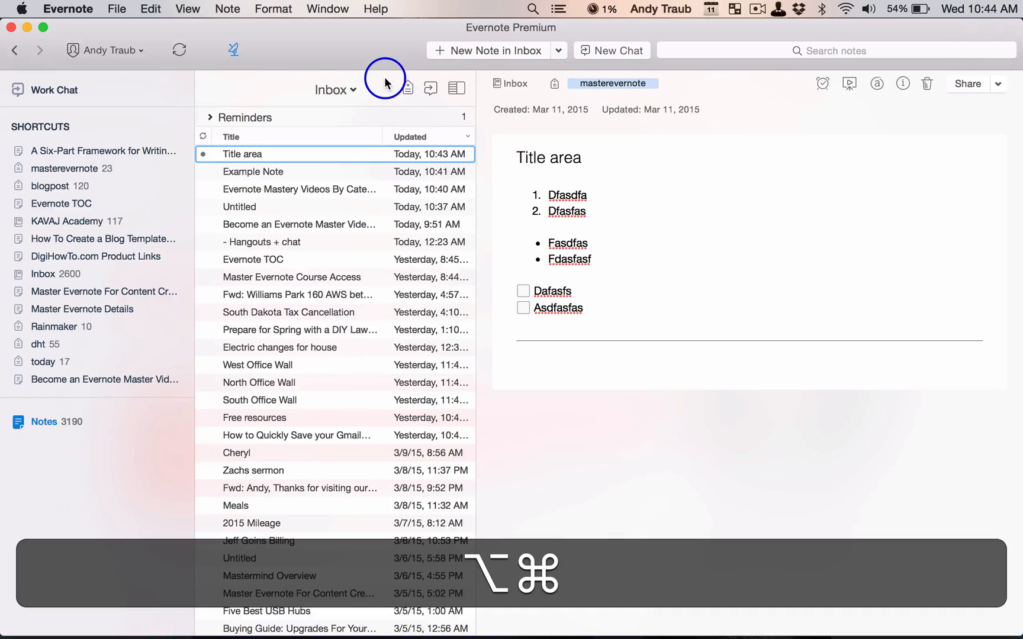
- Show the overview of all notebooks, followed by the overview of tags
{"action": "key", "text": "alt+super+2"}
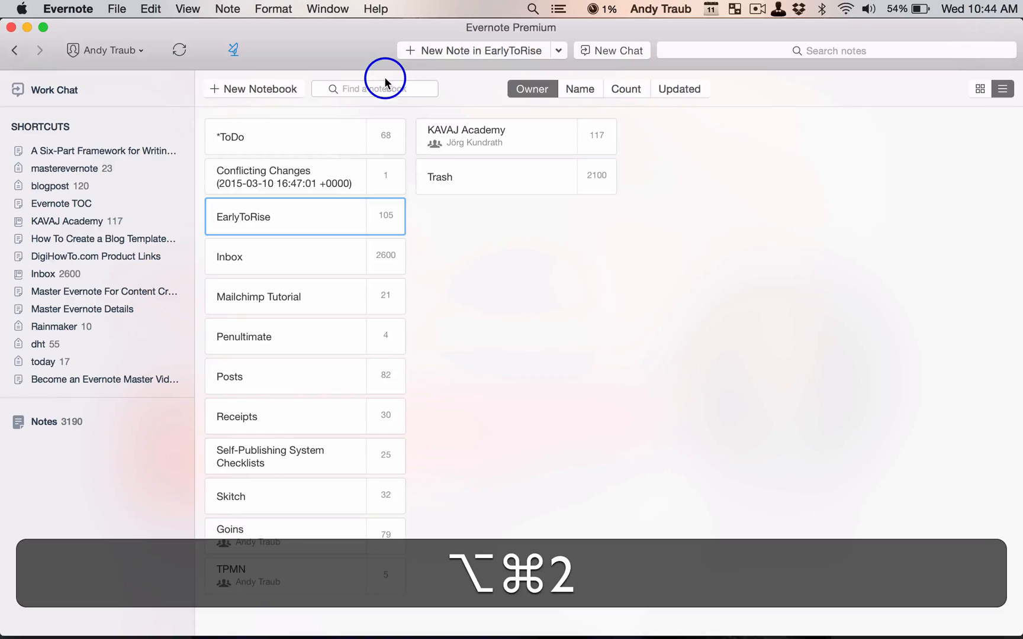
{"action": "key", "text": "alt+super+3"}
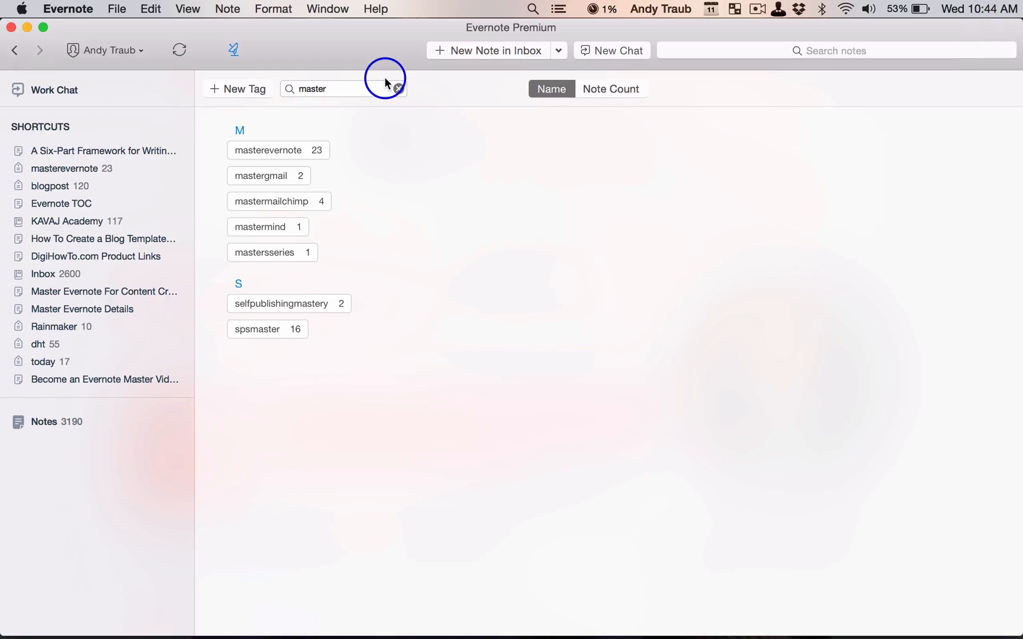
- Open the "A Six-Part Framework" note and the masterevernote tag from the shortcuts, and go back one view
{"action": "left_click", "coordinate": [111, 148]}
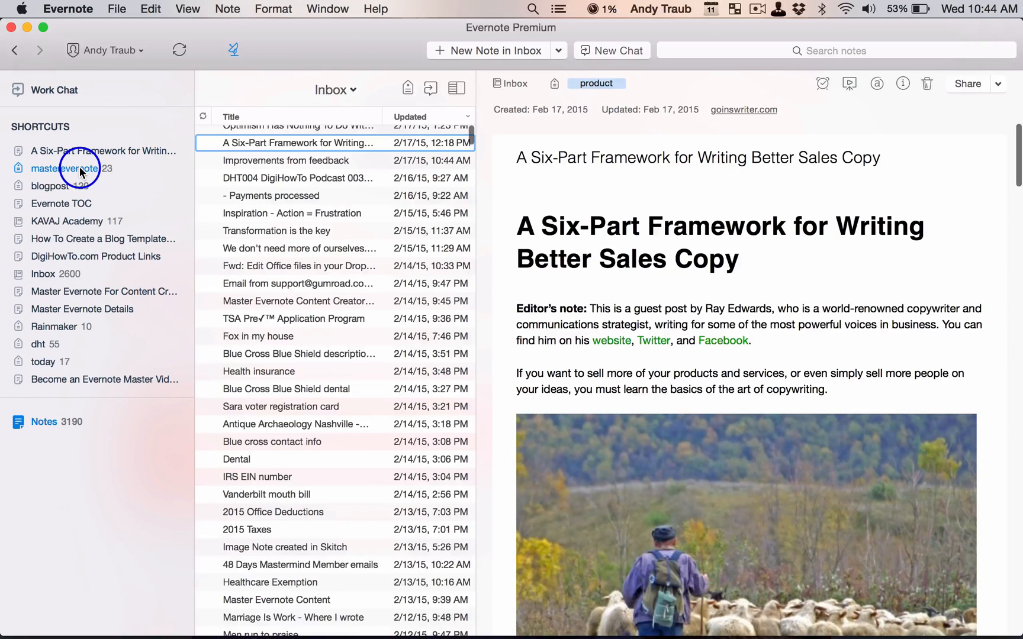
{"action": "left_click", "coordinate": [65, 169]}
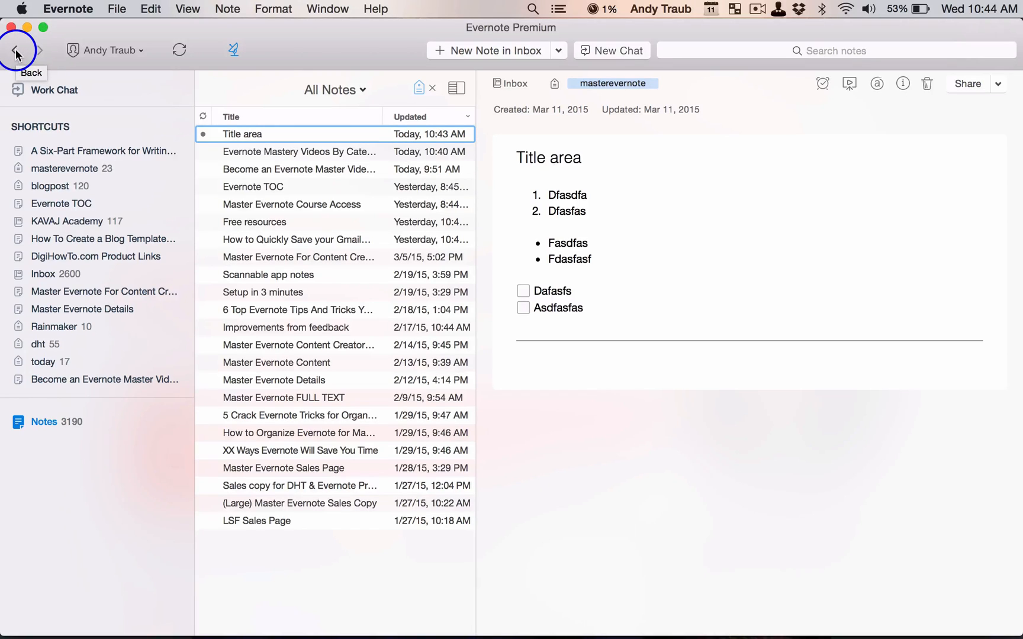
{"action": "key", "text": "super"}
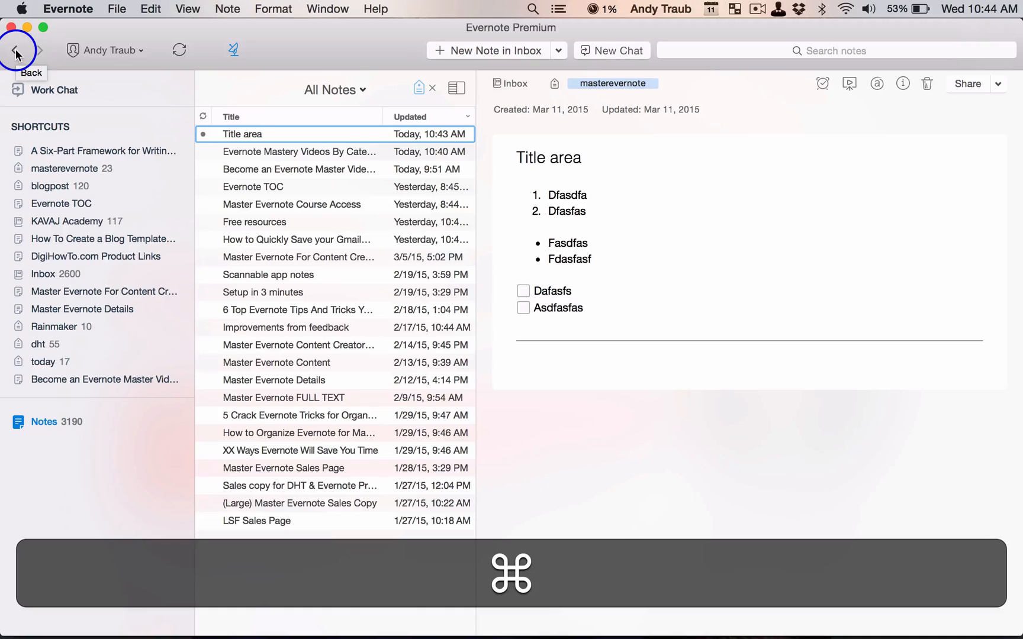
{"action": "key", "text": "super+bracketleft"}
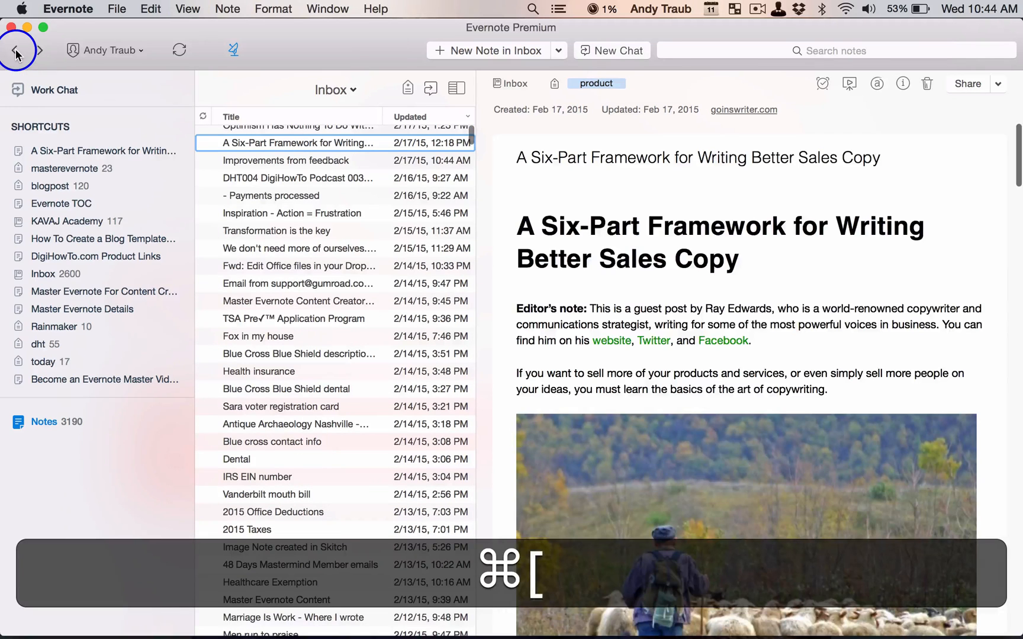
- Switch back and forward through the view history between the "A Six-Part Framework" note and the masterevernote tag, finishing on the tag's notes
{"action": "key", "text": "super+bracketright"}
{"action": "key", "text": "super+bracketleft"}
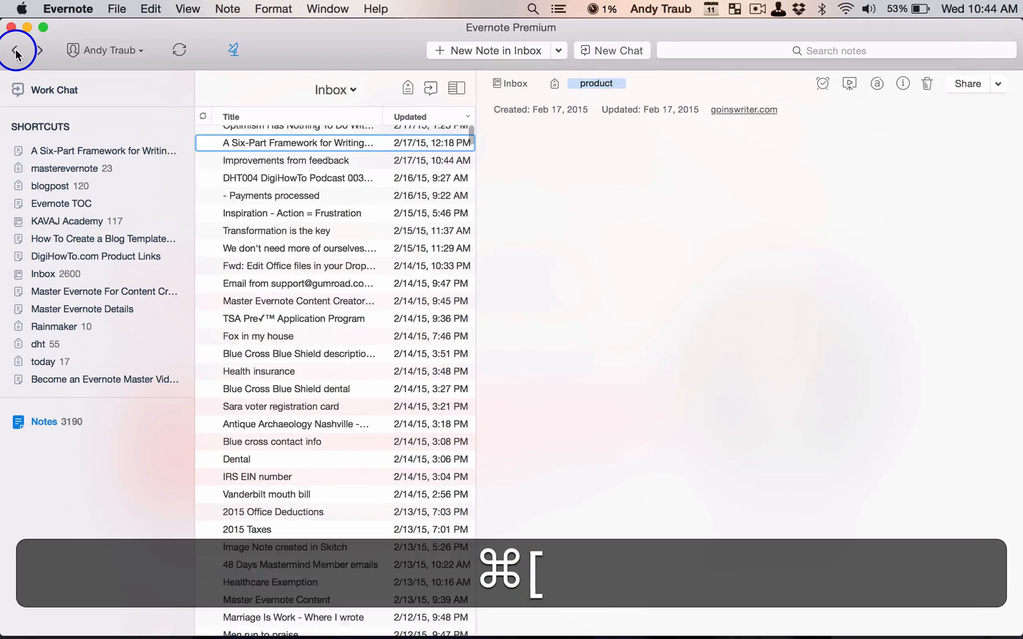
{"action": "key", "text": "super+bracketright"}
{"action": "key", "text": "super+bracketleft"}
{"action": "key", "text": "super+bracketright"}
{"action": "key", "text": "super+bracketright"}
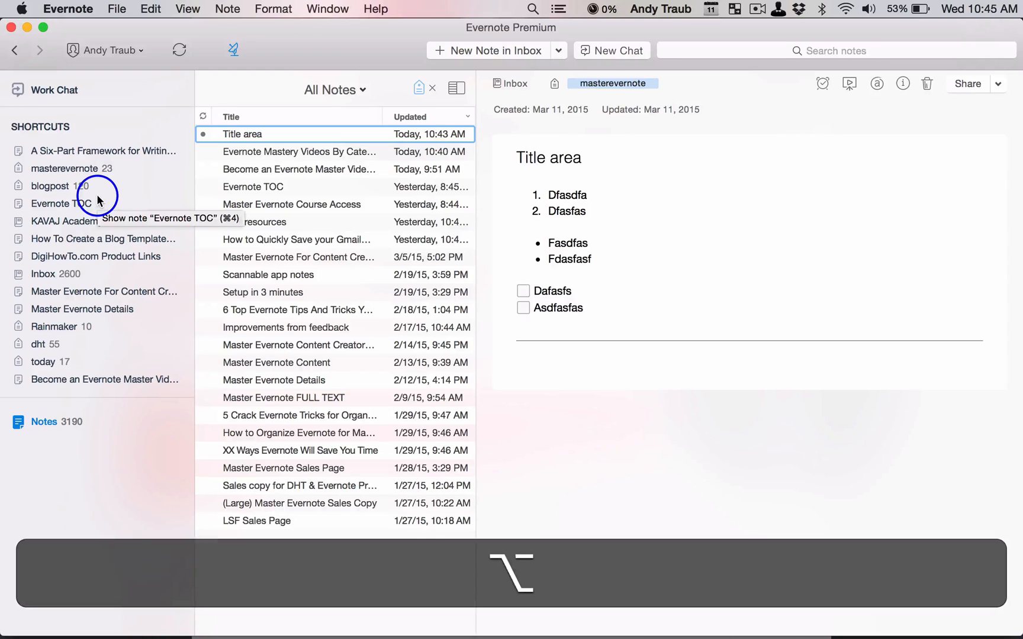
- Hide the sidebar and show it again
{"action": "key", "text": "alt+super+s"}
{"action": "key", "text": "alt+super+s"}
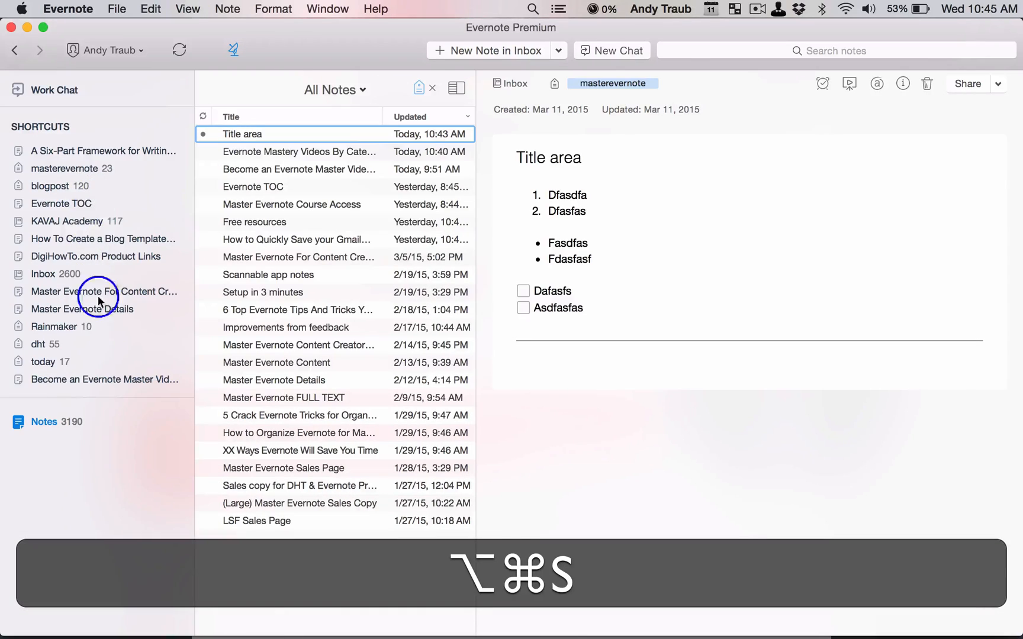
- Review the keyboard shortcuts listed beside the Edit and View commands
{"action": "left_click", "coordinate": [153, 9]}
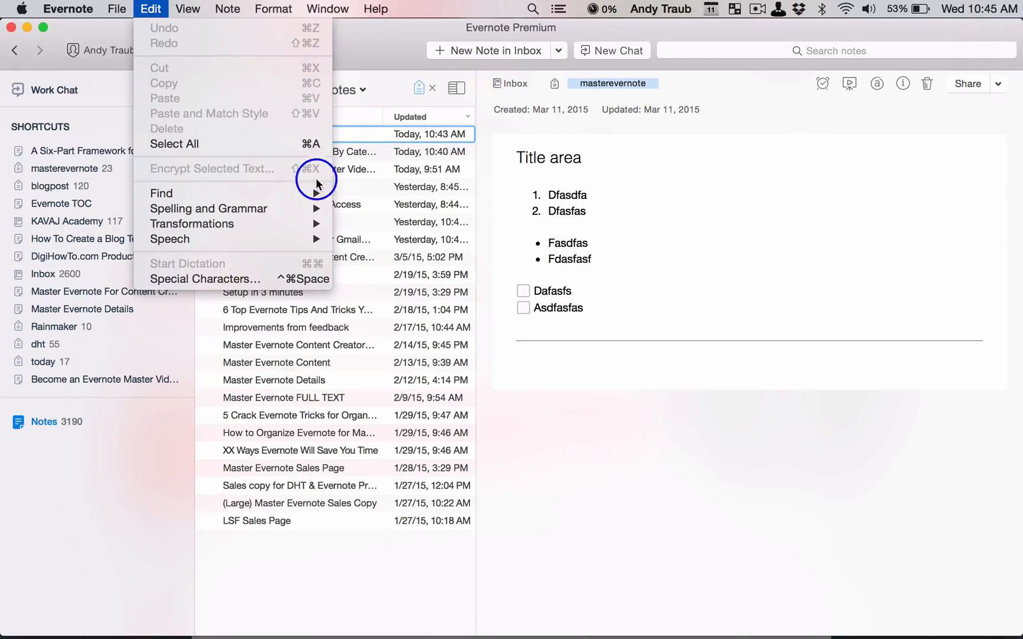
{"action": "left_click", "coordinate": [224, 10]}
{"action": "left_click", "coordinate": [187, 9]}
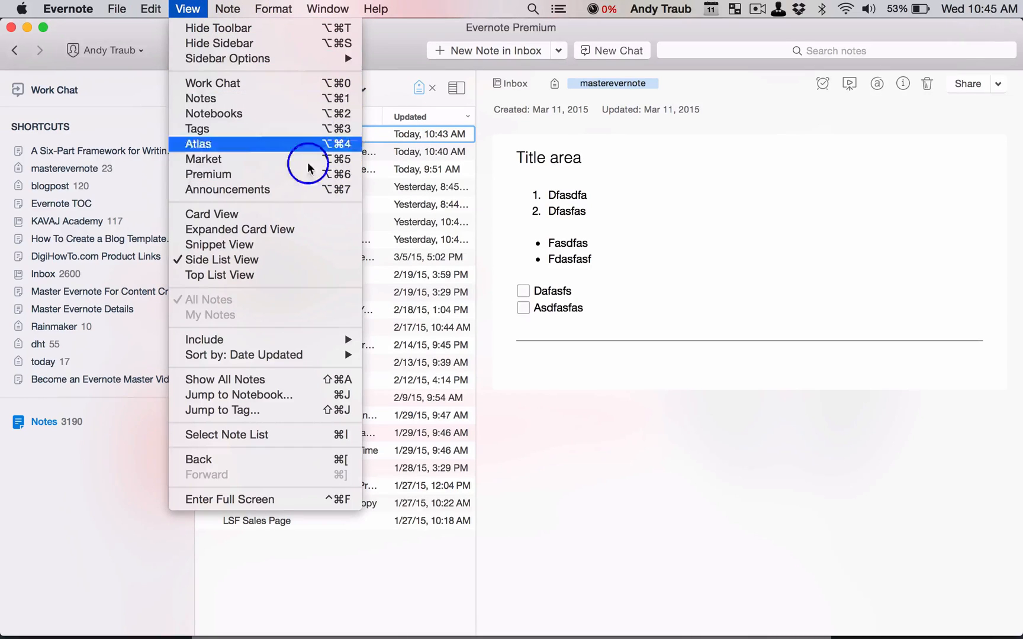
{"action": "left_click", "coordinate": [662, 235]}
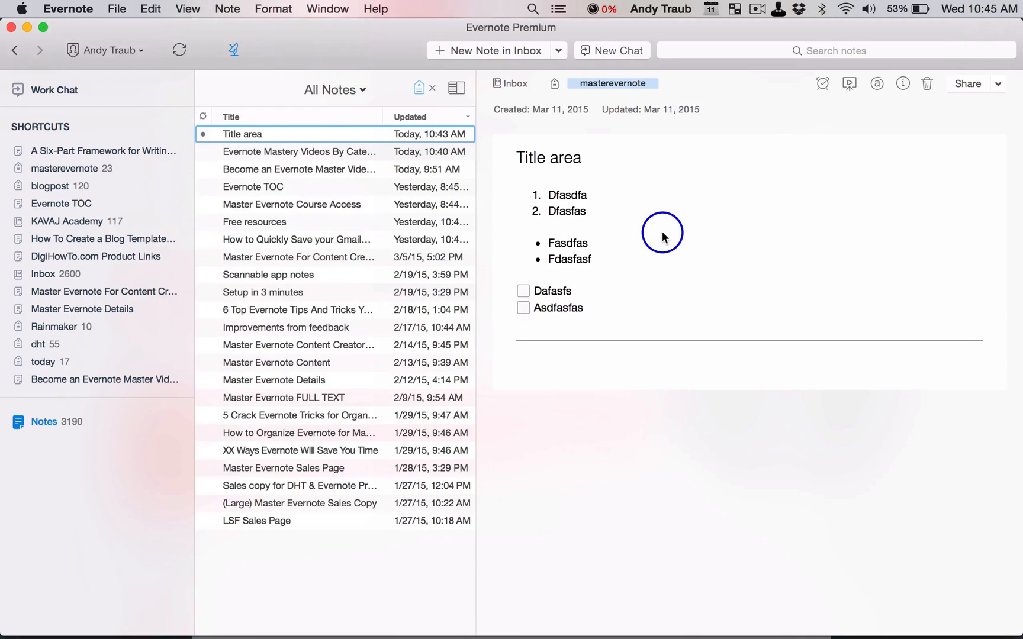